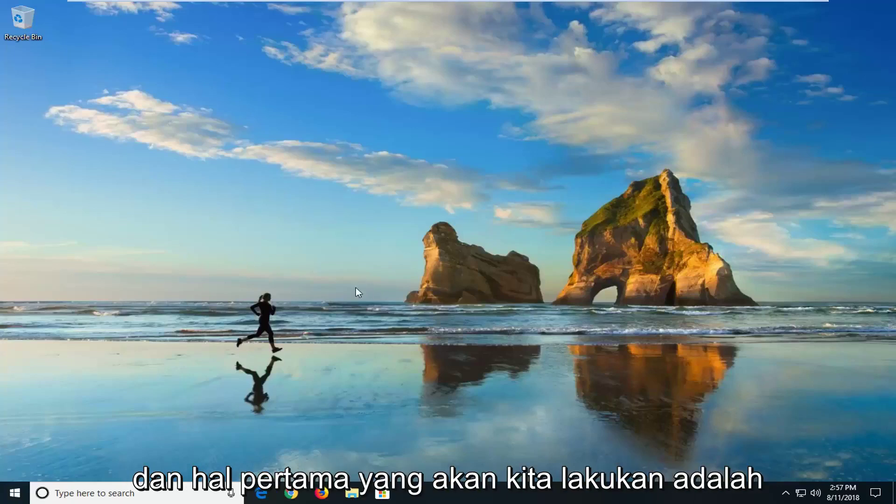
Search 'troubleshoot' from the Start menu and open the Troubleshoot system settings page
left_click(15, 493)
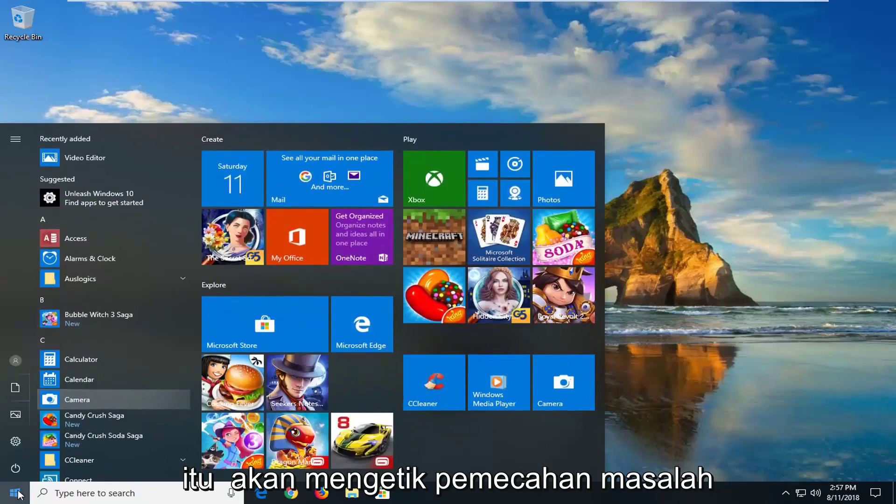
type("troubleshoot")
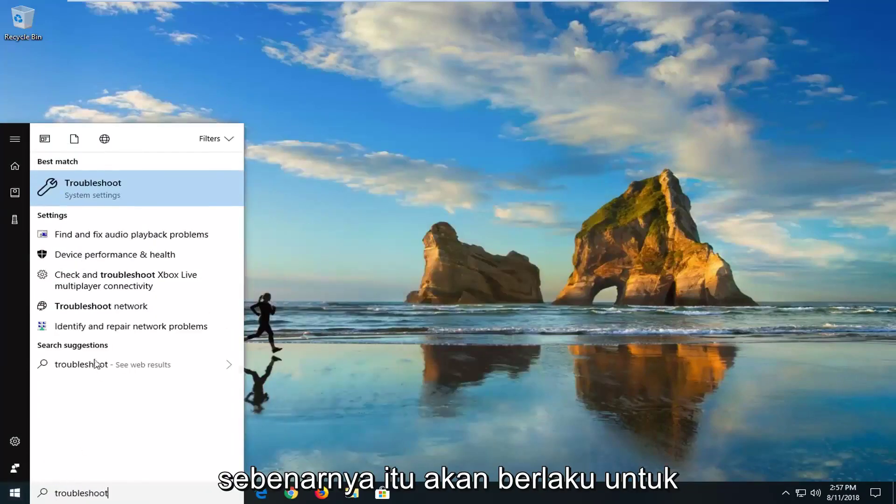
left_click(91, 188)
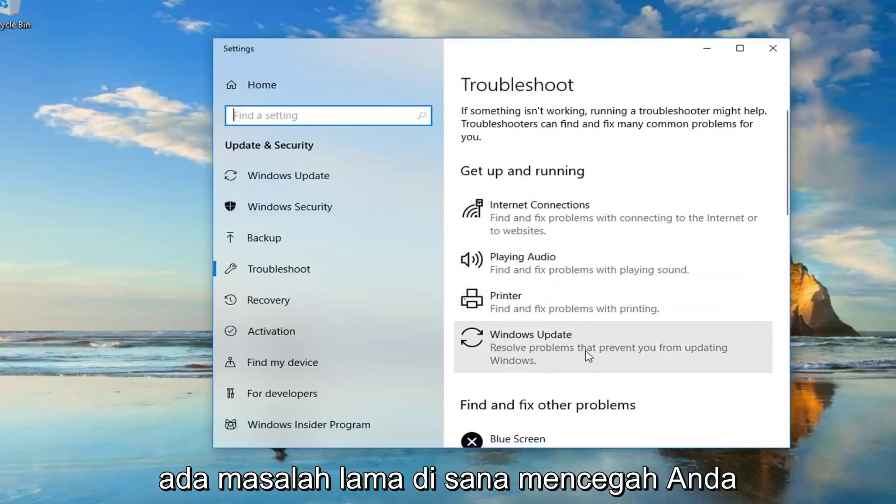
Run the Windows Update troubleshooter from the Troubleshoot page
left_click(658, 353)
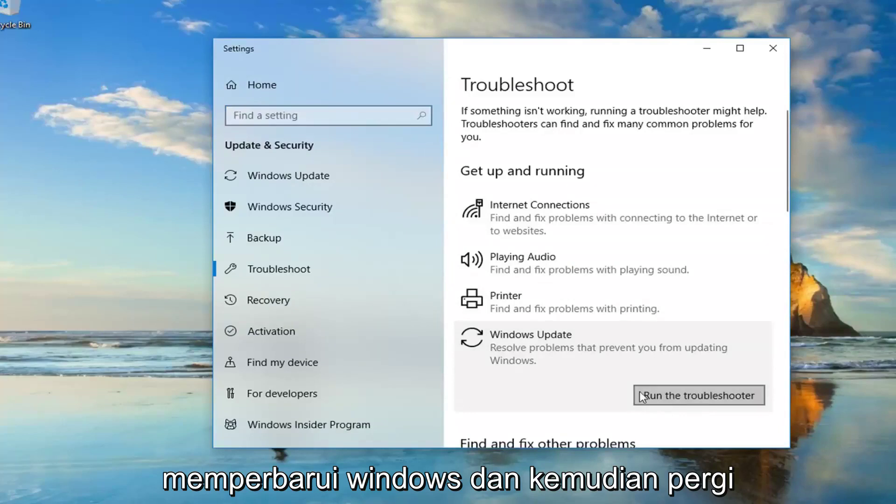
left_click(658, 396)
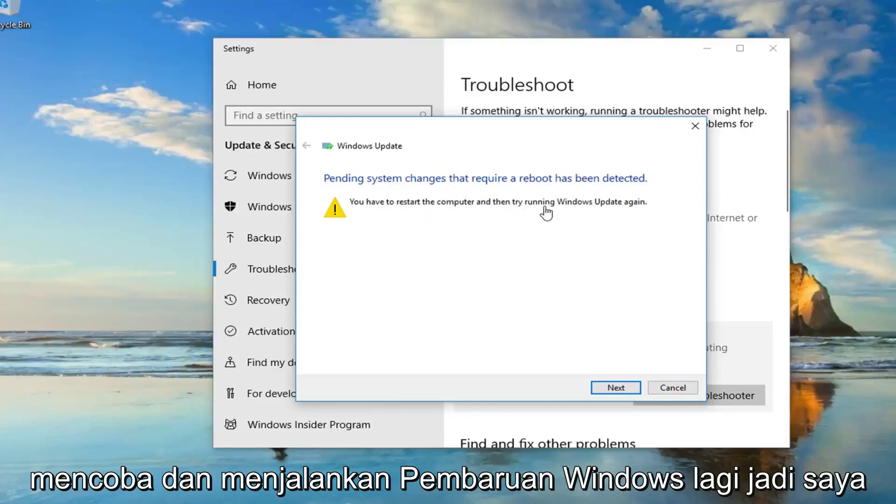
Finish the Windows Update troubleshooter past the reboot warning, then close it and Settings
left_click(617, 388)
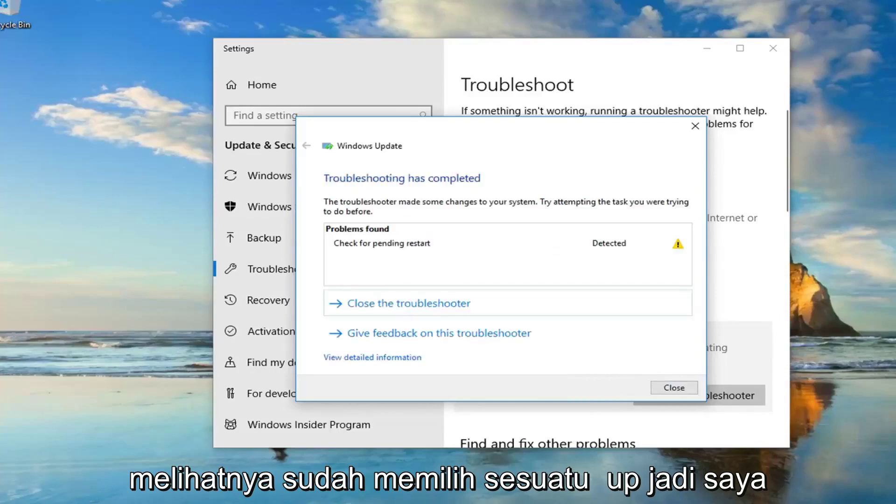
left_click(674, 388)
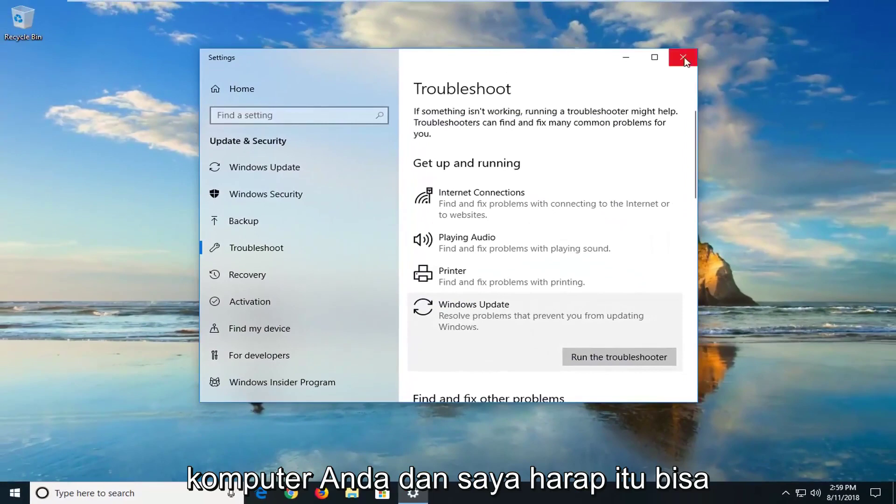
left_click(683, 58)
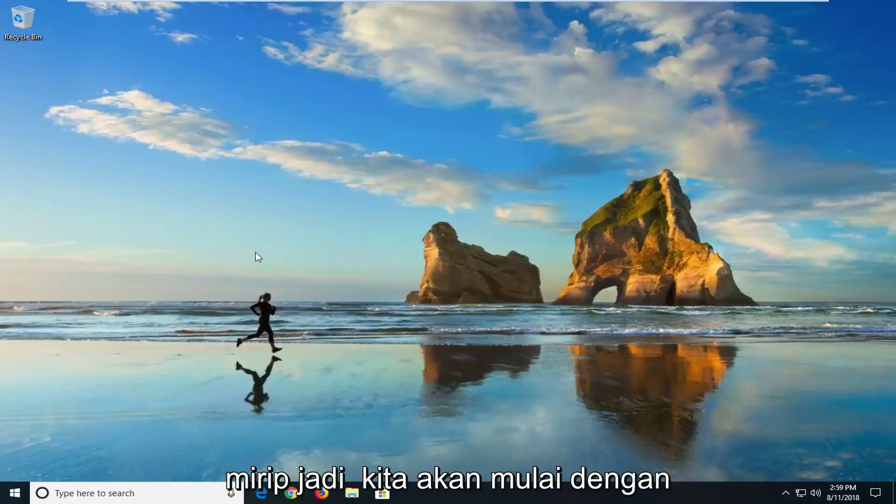
Search 'file explorer' from the Start menu, correcting the typo, and launch File Explorer
left_click(15, 495)
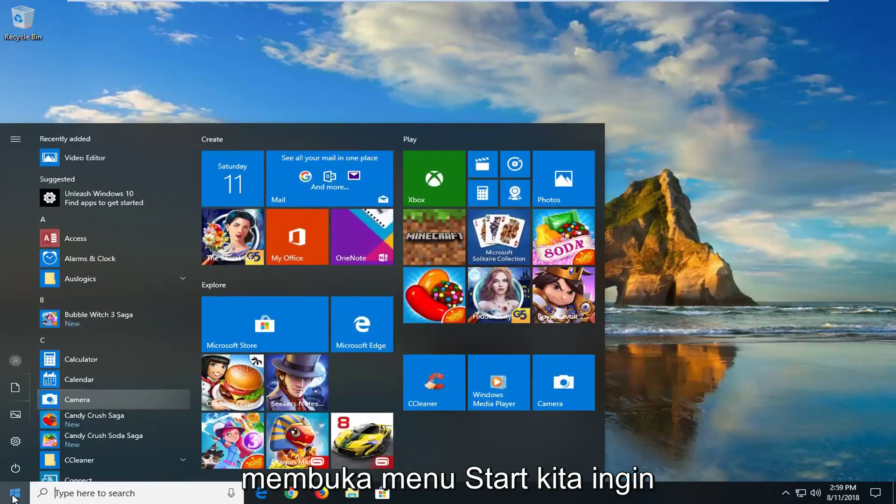
type("file exporer")
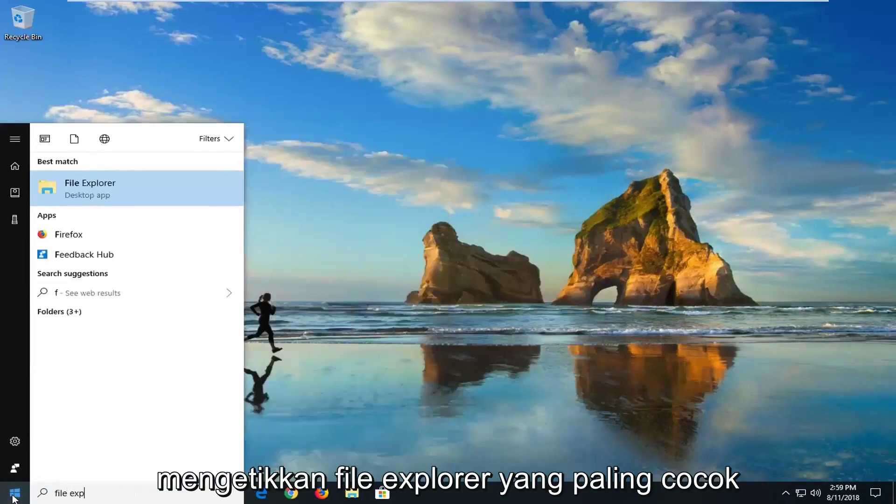
key("BackSpace")
key("BackSpace")
key("BackSpace")
key("BackSpace")
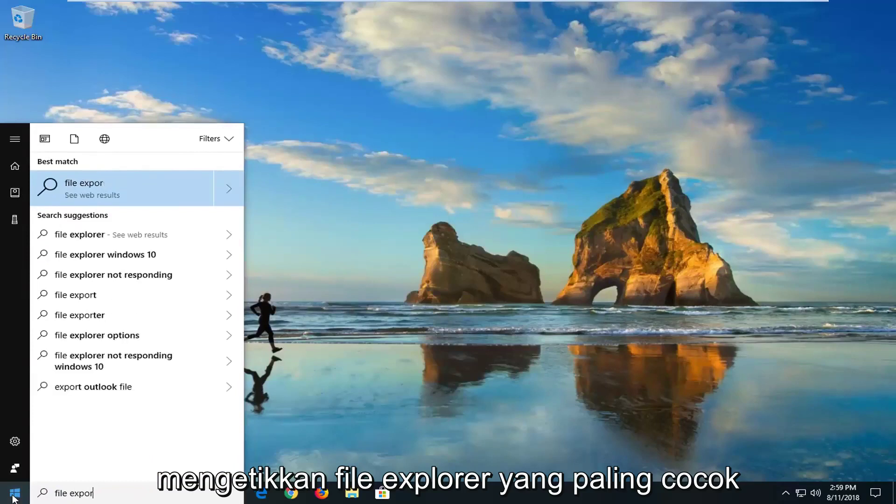
type("lorer")
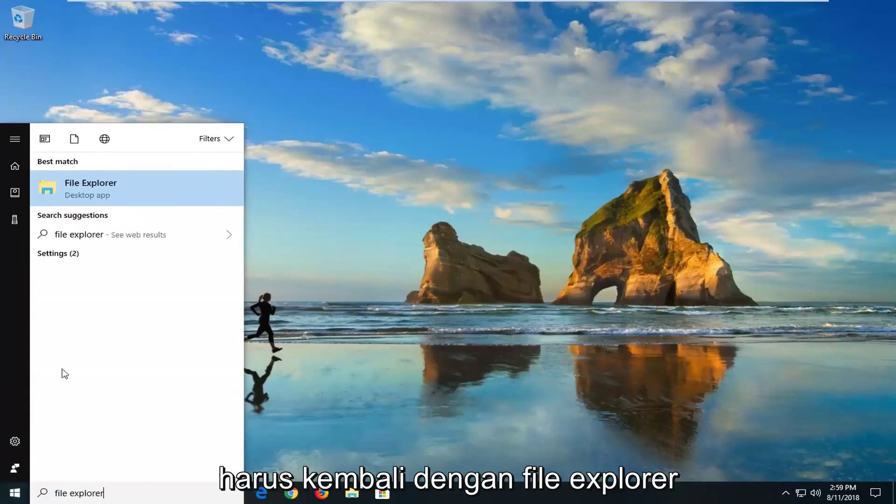
left_click(143, 196)
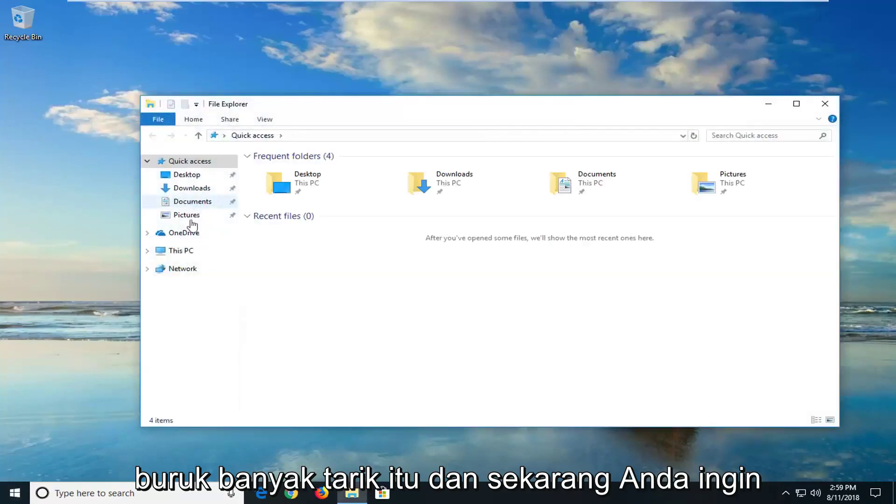
Navigate through This PC, Local Disk (C:) and Windows into the SoftwareDistribution folder
left_click(179, 255)
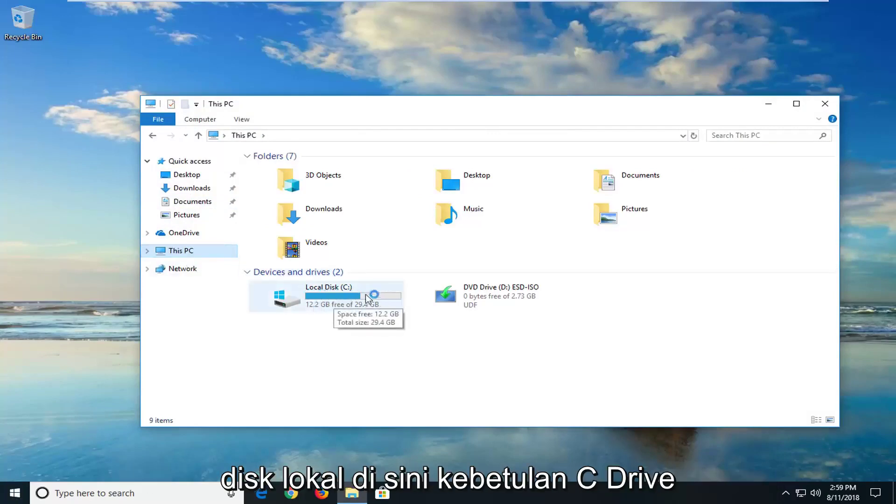
double_click(348, 301)
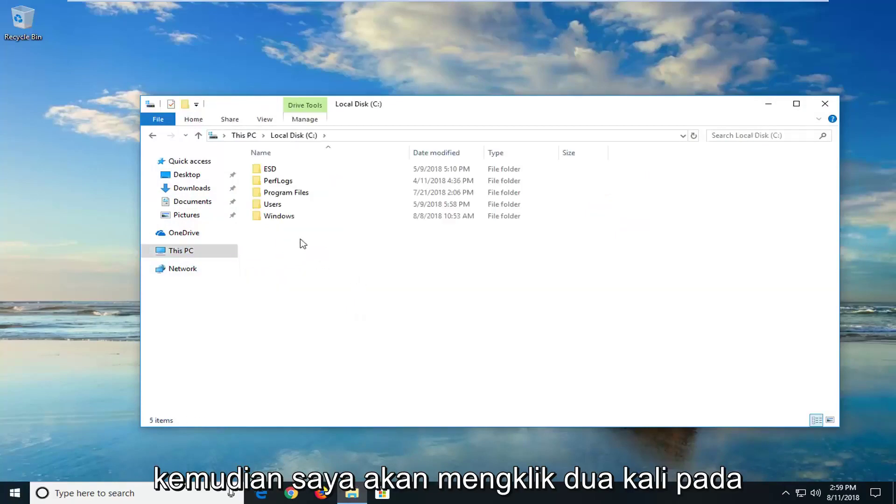
double_click(279, 216)
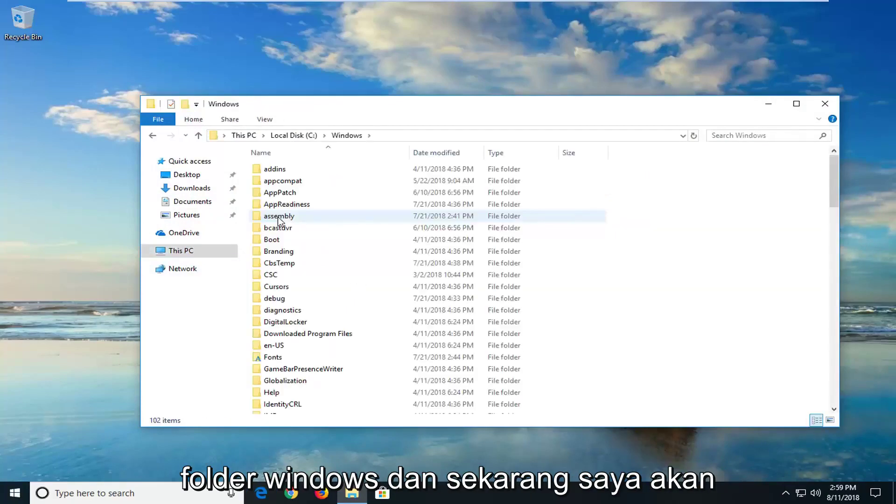
scroll(282, 229, "down", 15)
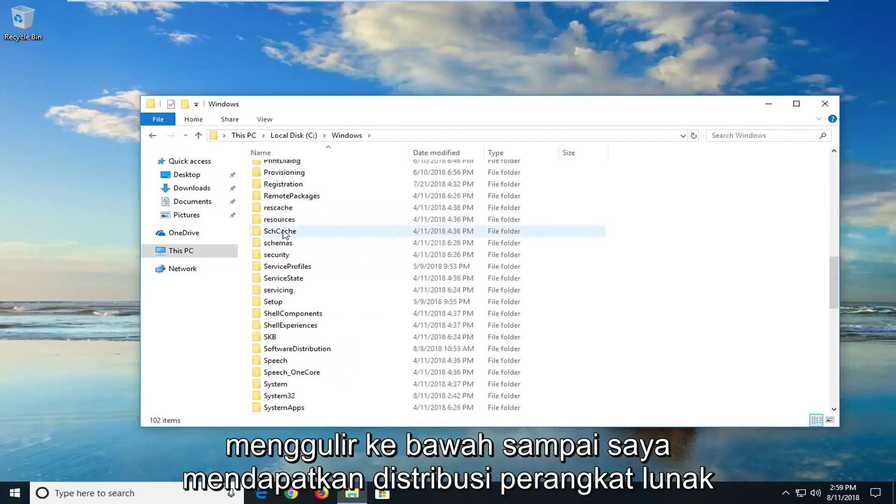
double_click(304, 349)
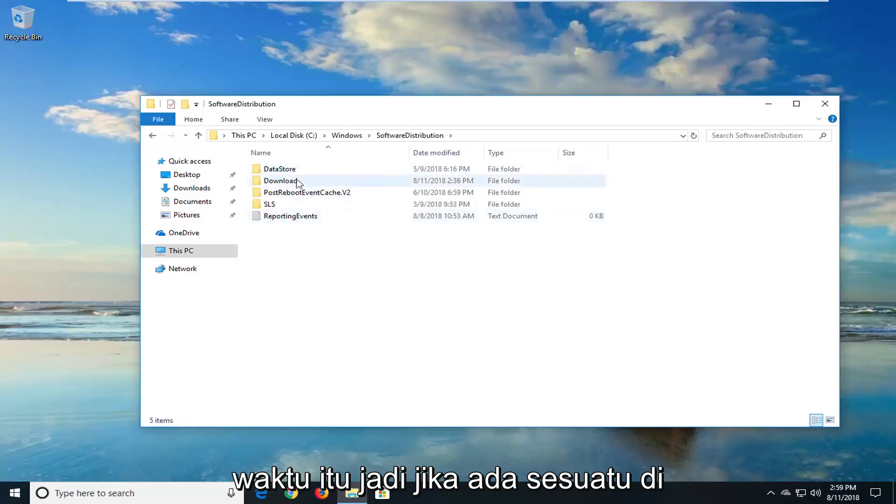
Delete all items in SoftwareDistribution, skipping the in-use ReportingEvents file
left_click_drag(391, 337, 350, 166)
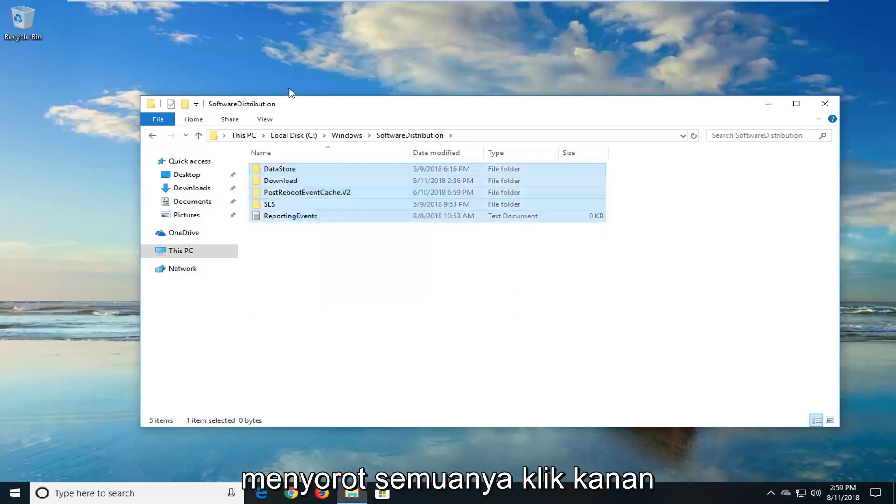
right_click(324, 179)
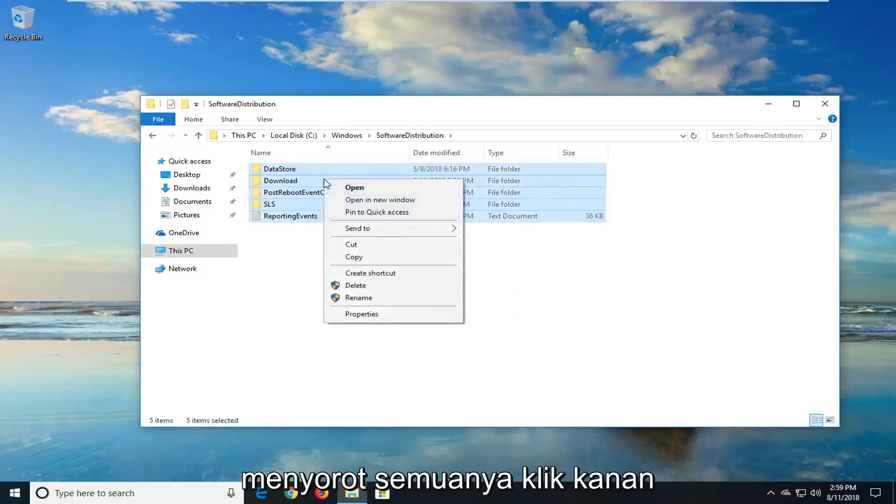
left_click(362, 285)
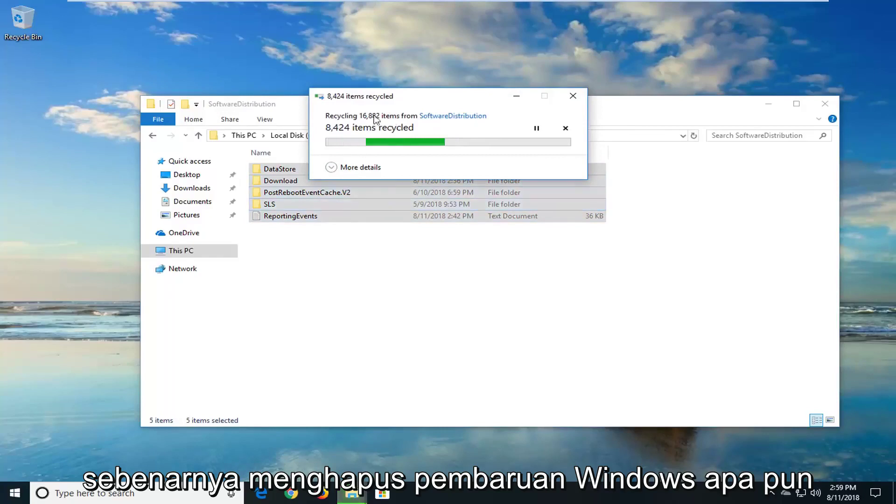
left_click_drag(398, 101, 402, 201)
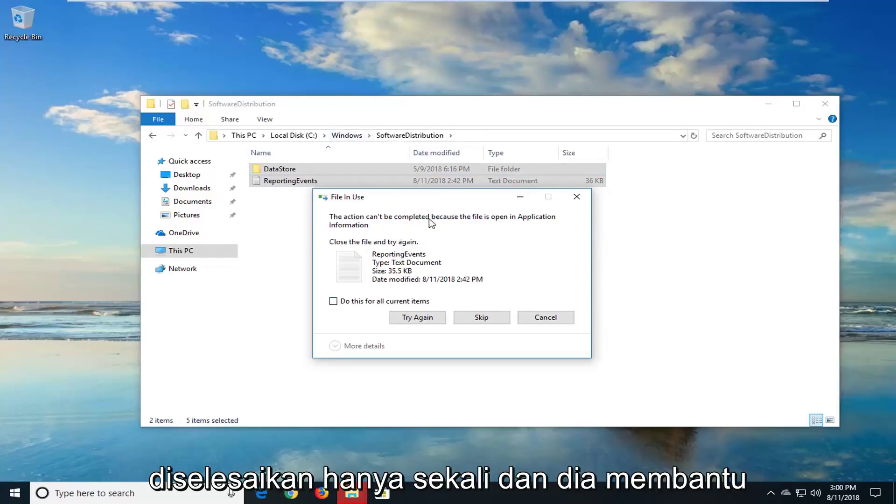
left_click(481, 318)
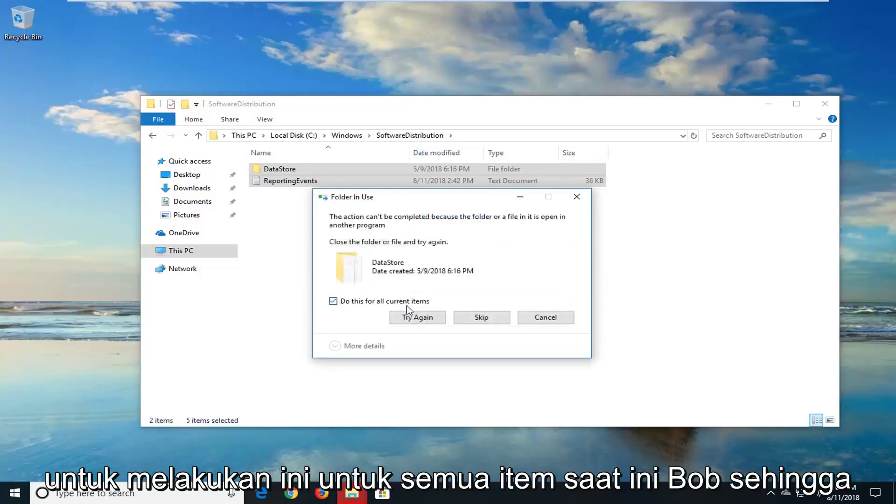
left_click(493, 320)
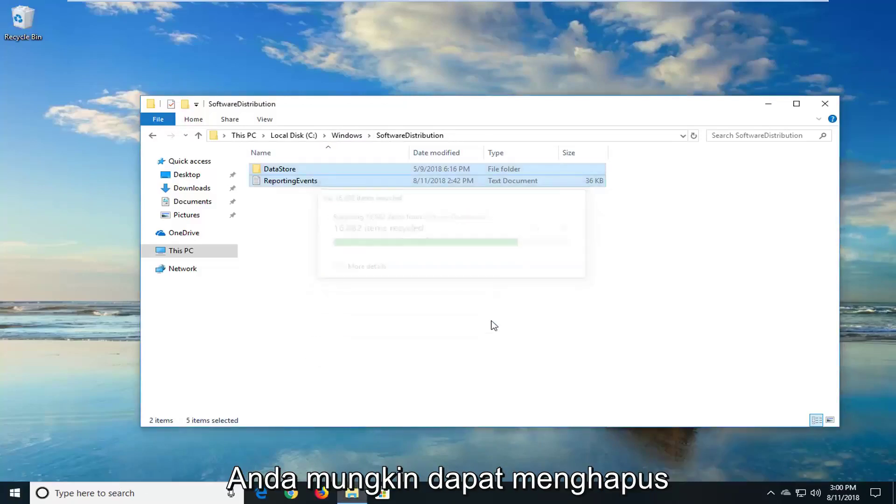
Check inside the DataStore folder, return, and close File Explorer
double_click(300, 170)
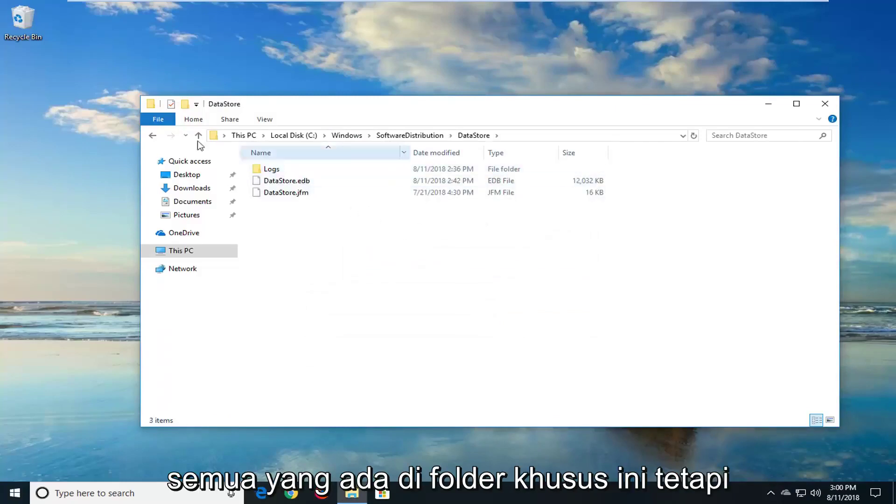
left_click(153, 135)
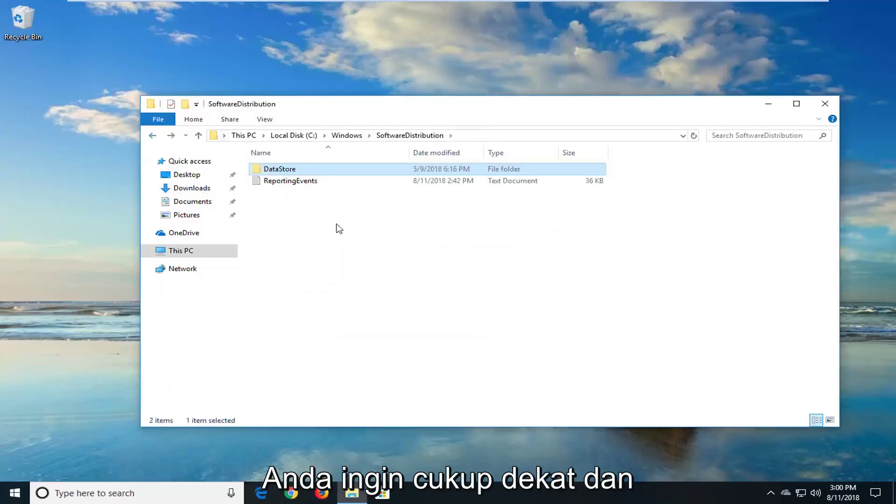
left_click(824, 104)
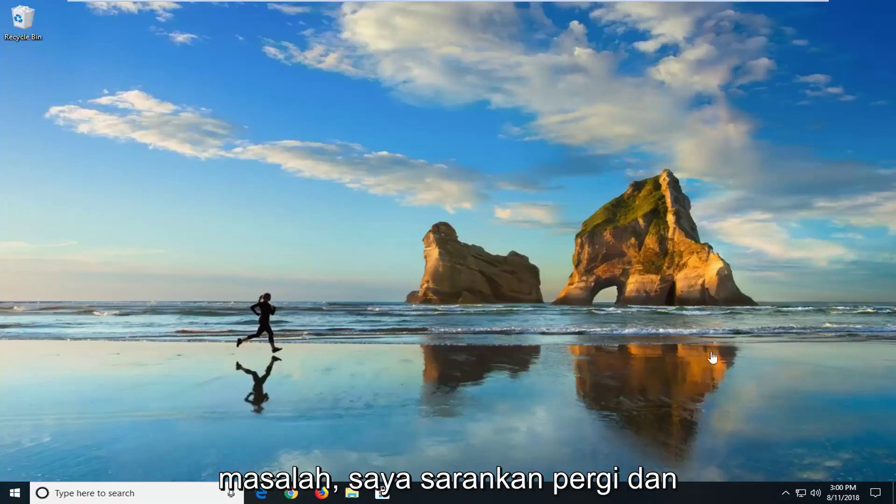
Search 'services' from the Start menu and launch the Services desktop app
left_click(14, 494)
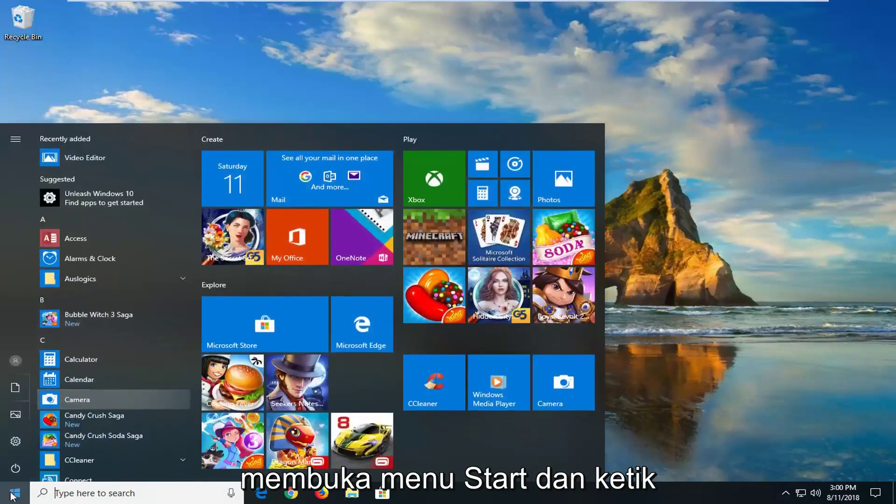
type("services")
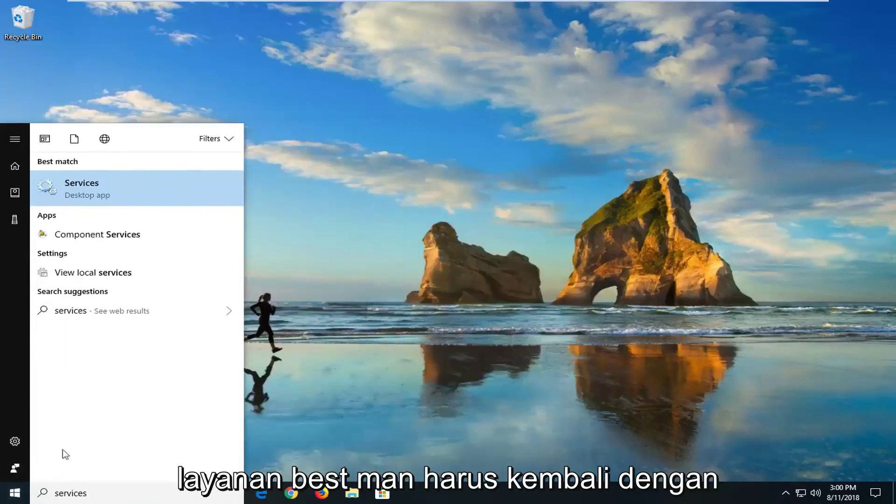
left_click(96, 188)
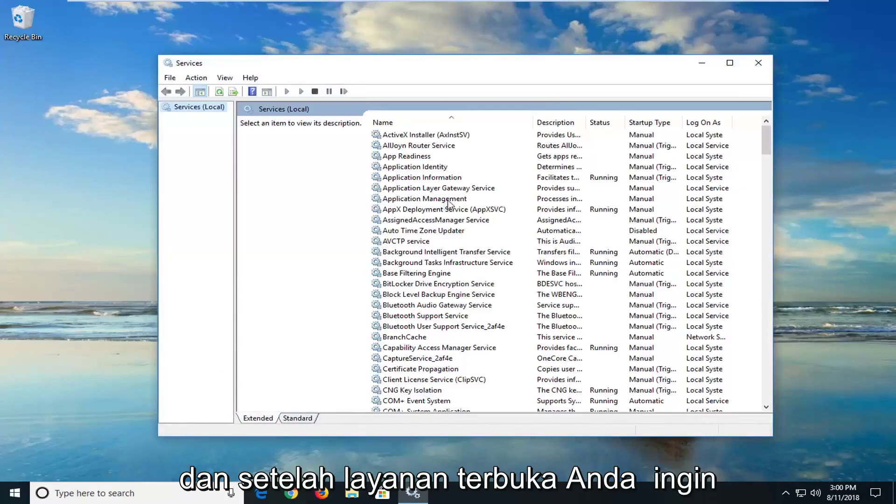
Confirm Background Intelligent Transfer Service keeps Automatic (Delayed Start) startup and close its properties
double_click(416, 254)
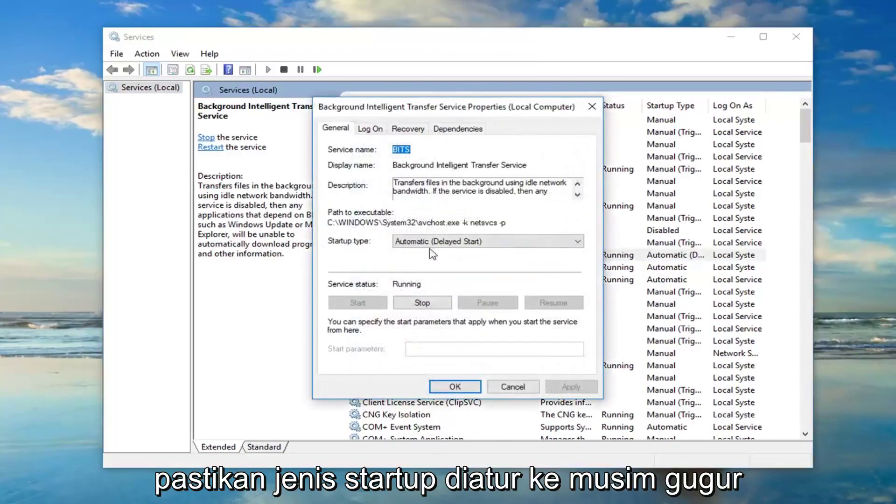
left_click(436, 245)
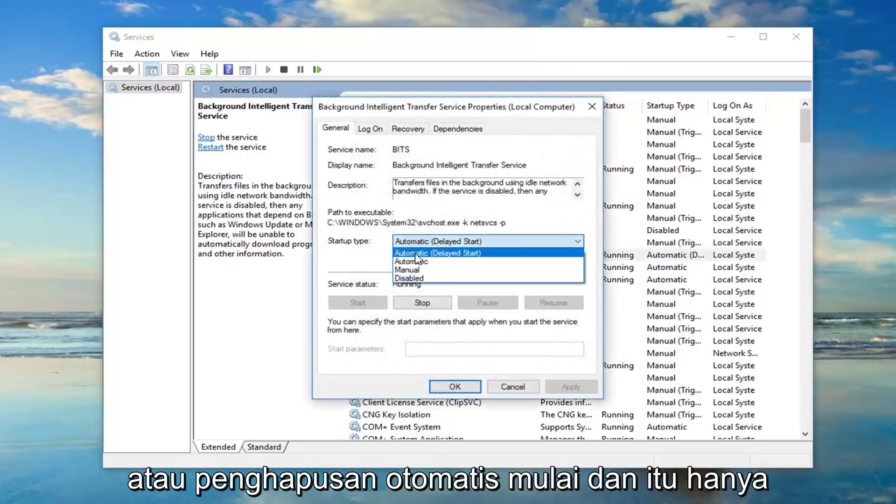
left_click(417, 244)
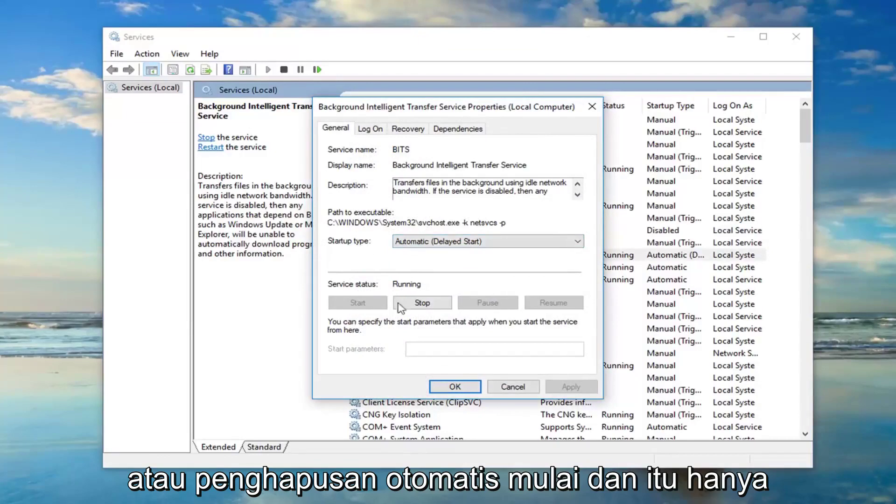
left_click(455, 388)
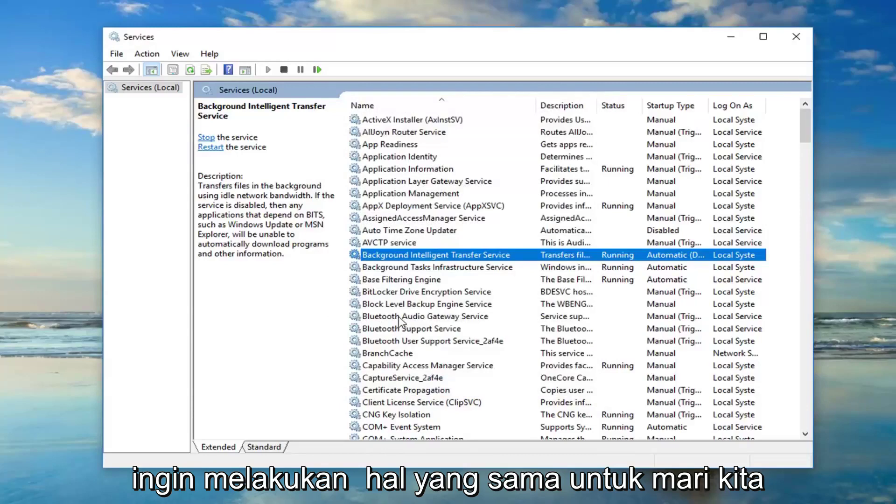
left_click(402, 366)
scroll(396, 376, "down", 1)
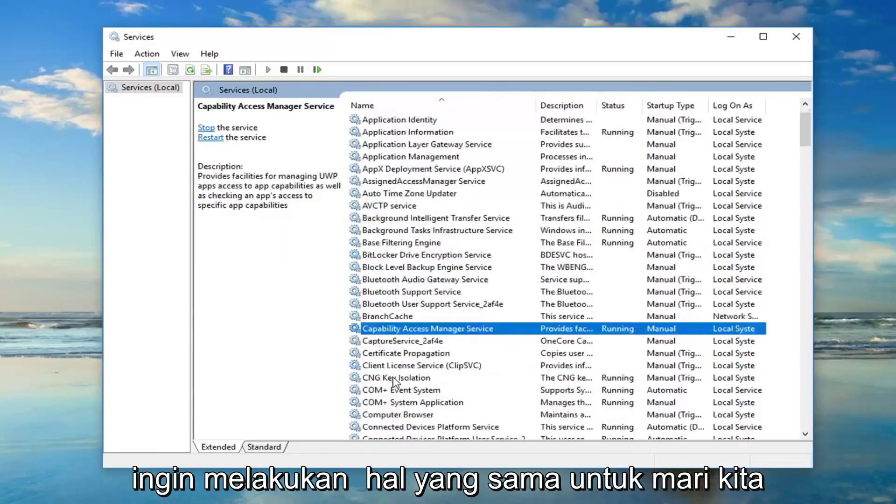
scroll(395, 382, "down", 3)
left_click(399, 392)
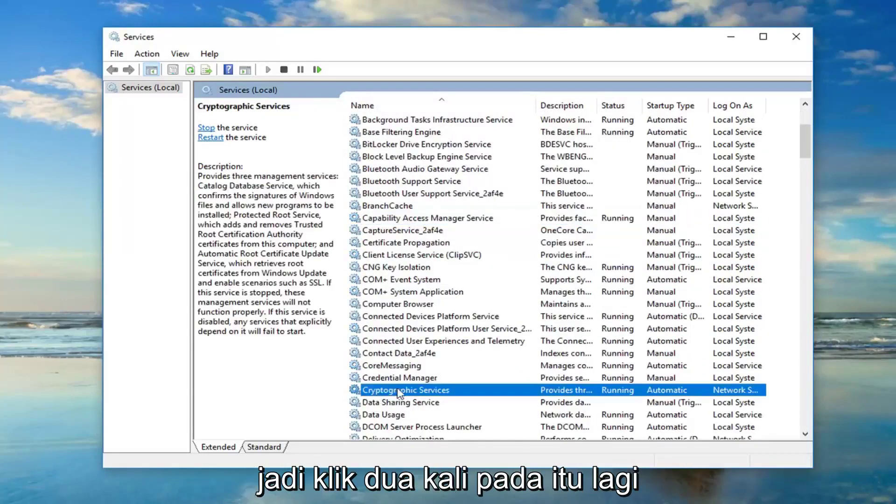
double_click(429, 392)
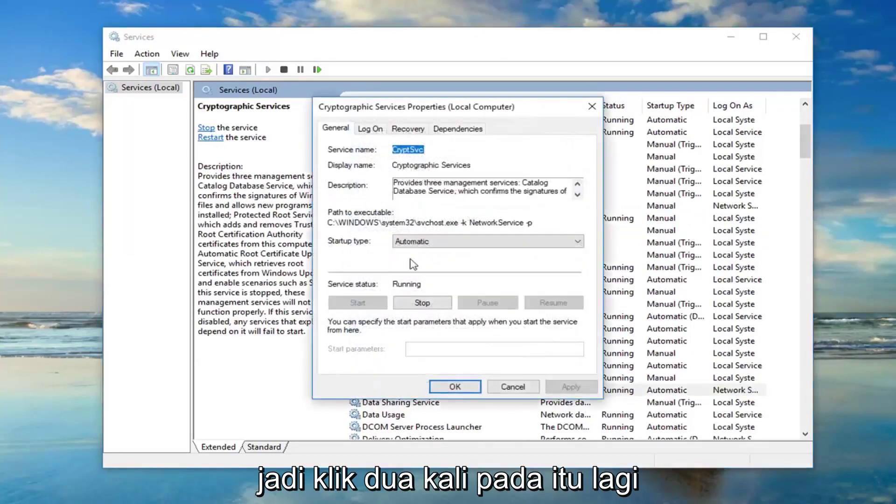
left_click(512, 387)
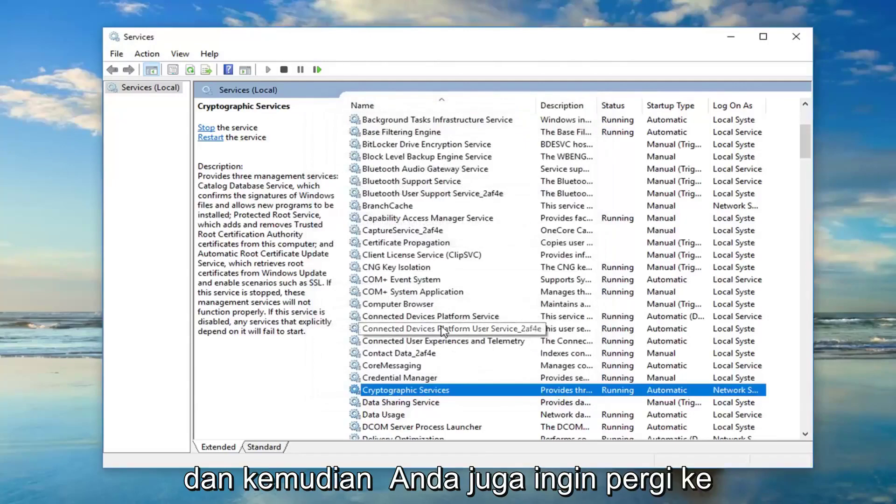
Set the Windows Update service startup type to Automatic, start it, and apply the change
scroll(443, 331, "down", 20)
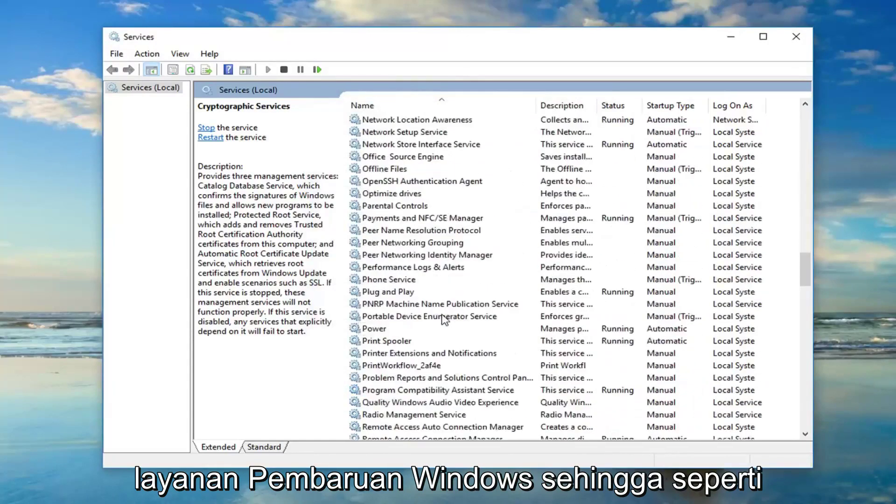
scroll(422, 335, "down", 6)
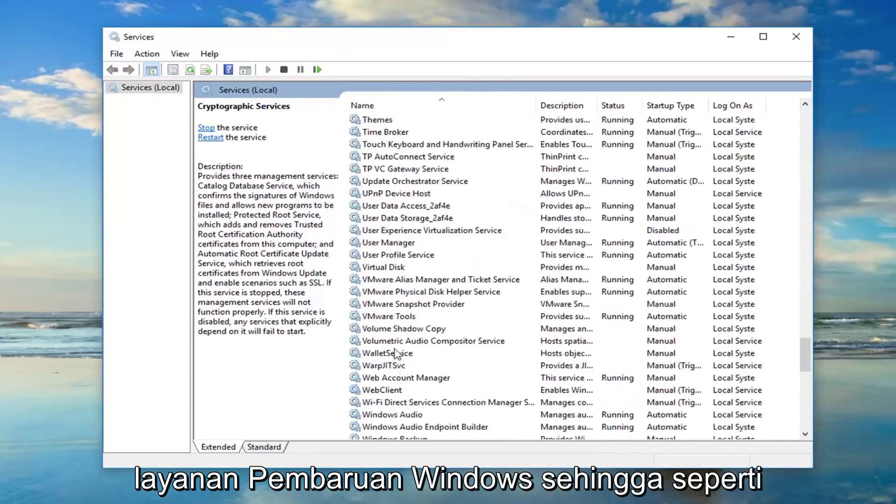
scroll(387, 299, "down", 2)
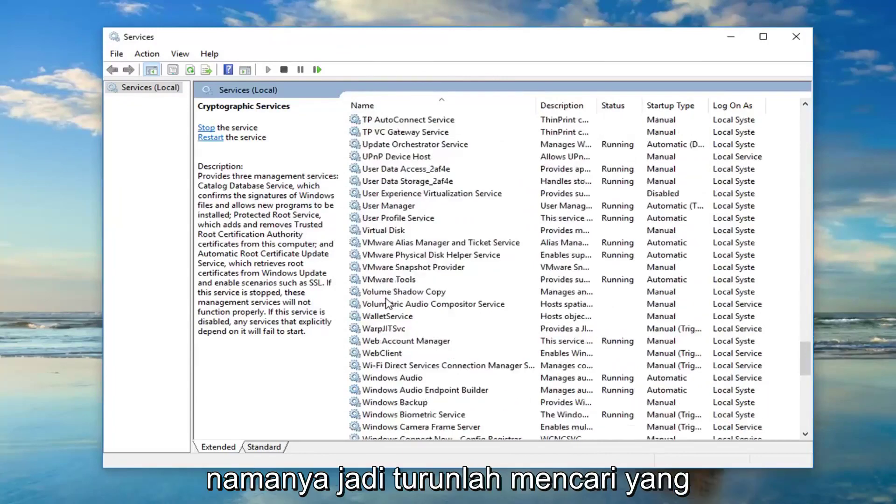
scroll(382, 320, "down", 8)
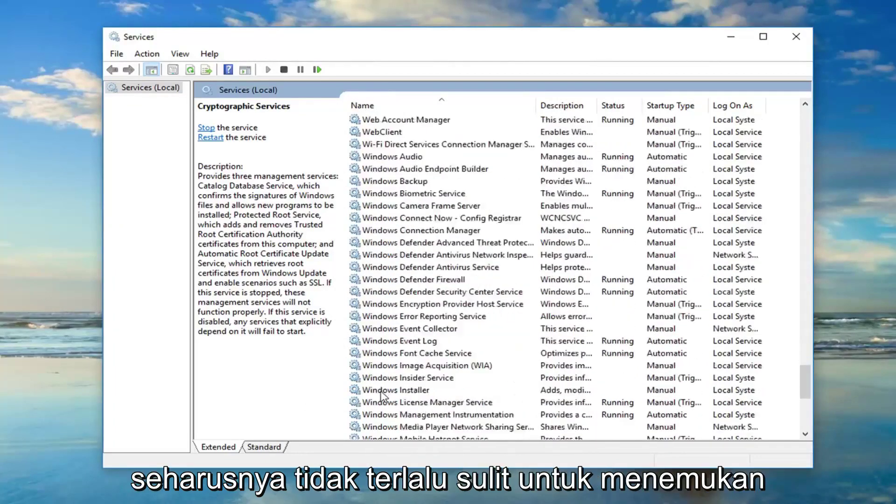
scroll(376, 397, "down", 1)
left_click(397, 403)
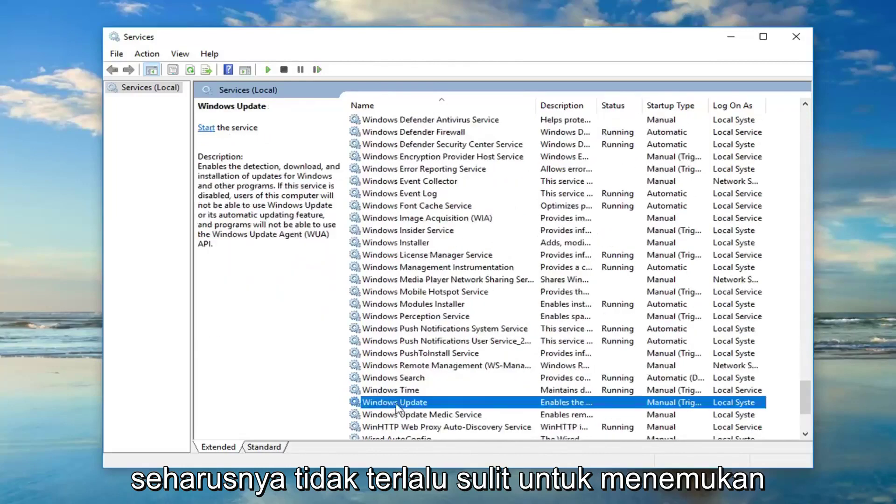
double_click(398, 404)
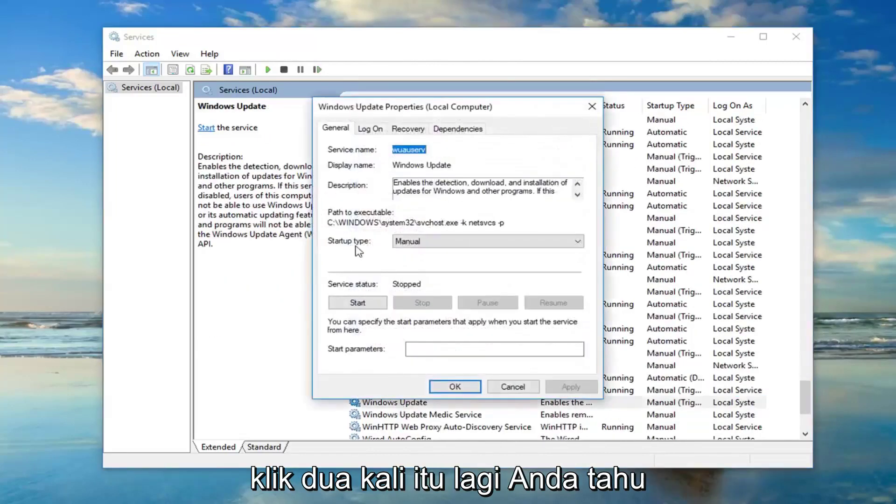
left_click(418, 241)
left_click(420, 262)
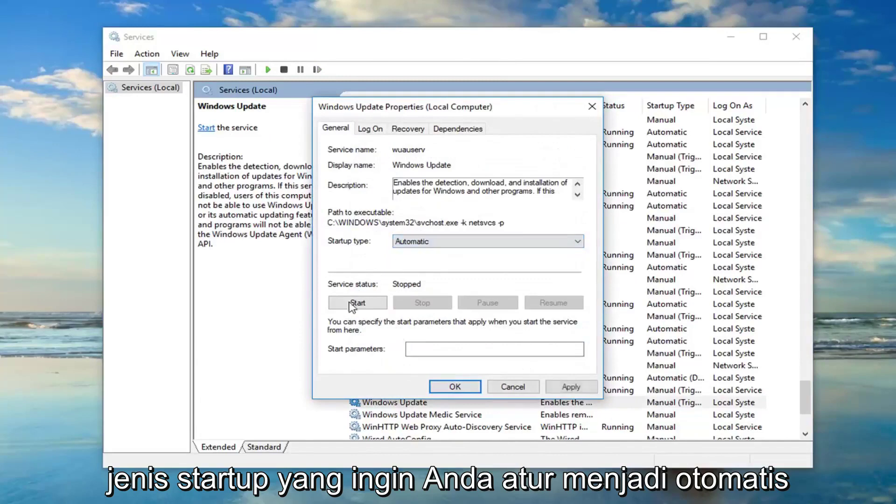
left_click(355, 304)
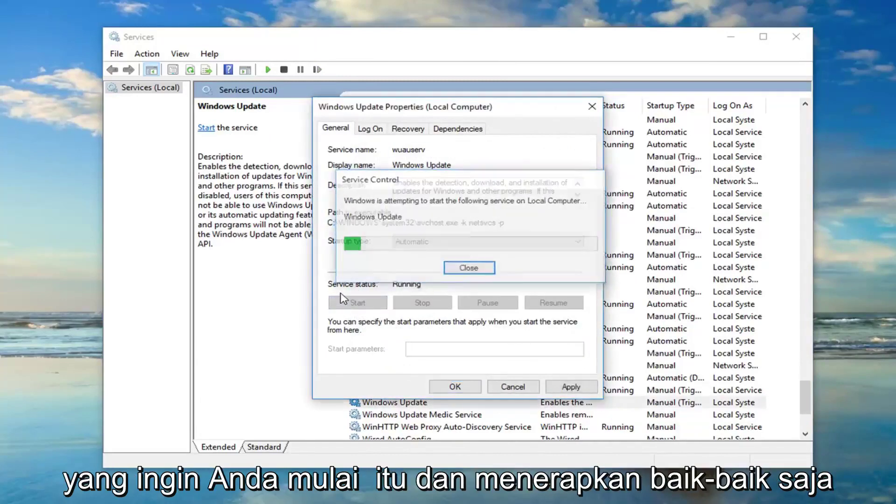
left_click(570, 387)
left_click(455, 387)
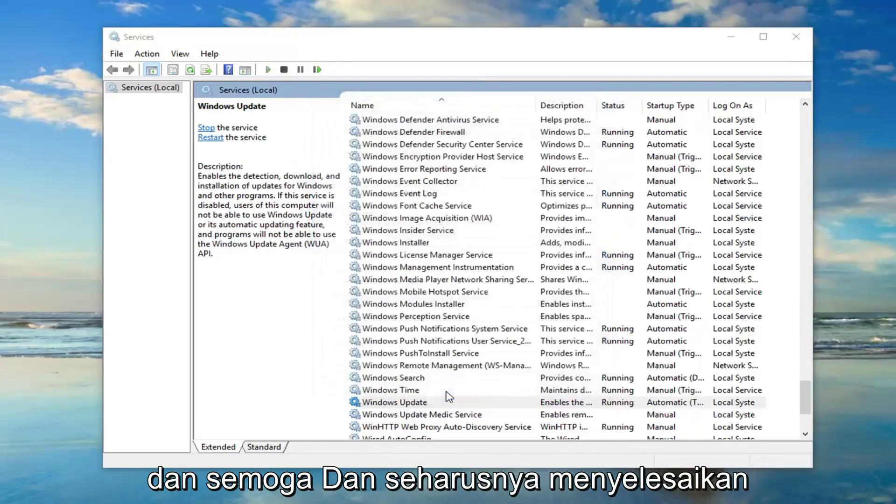